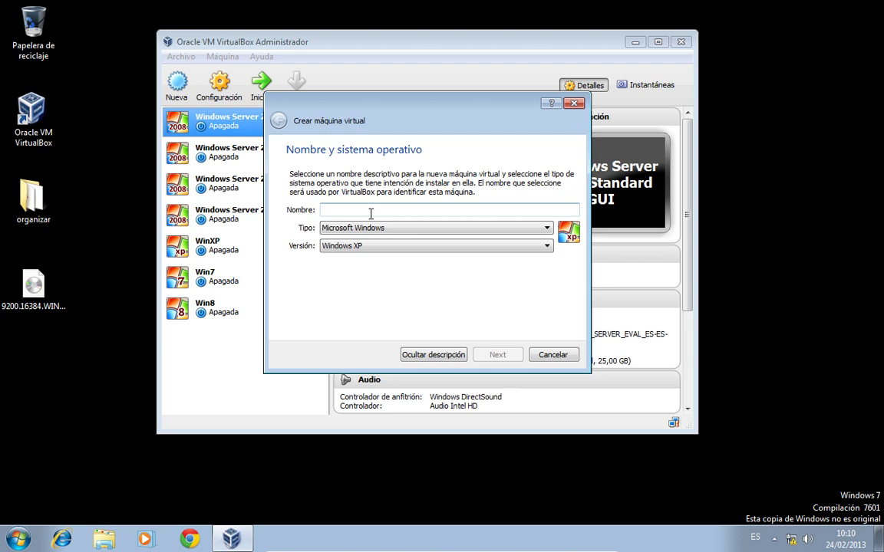
# Name the new virtual machine Win Vista, keep the Windows Vista version, and set its memory to 1024 MB
pyautogui.write('Win ')
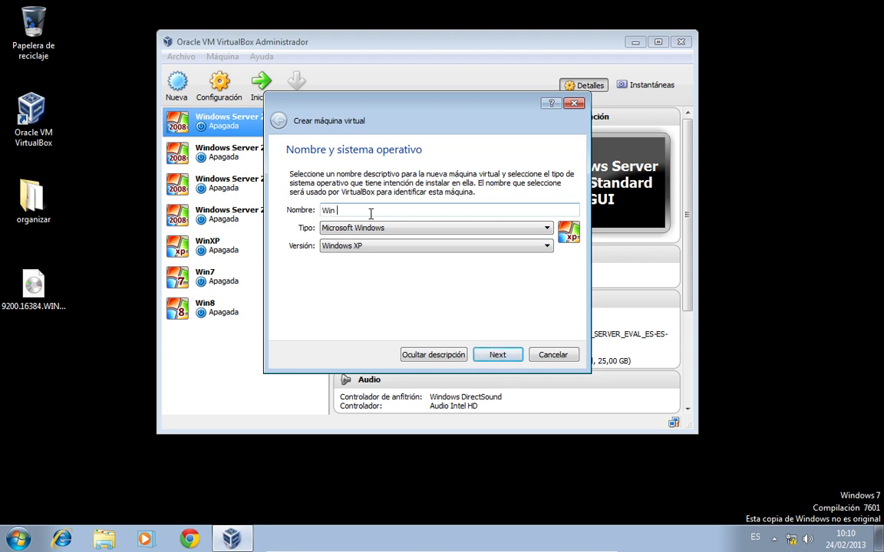
pyautogui.write('Vista')
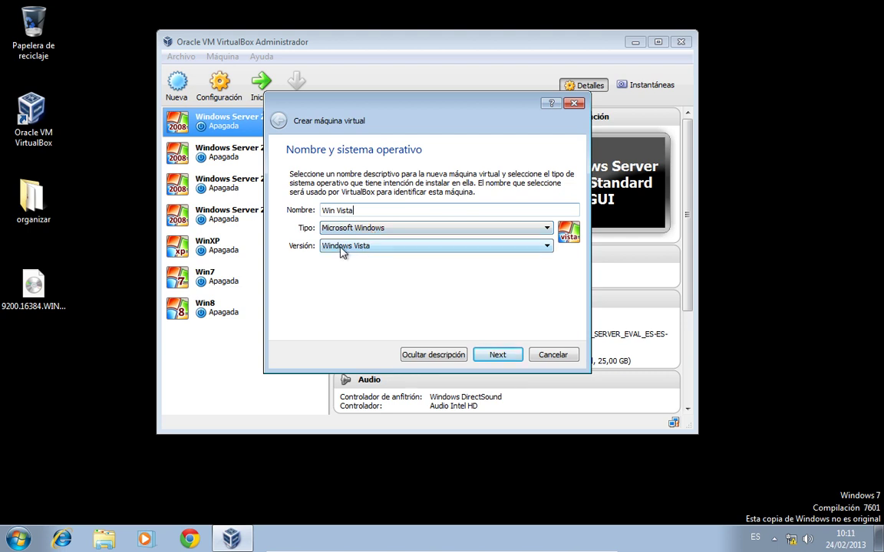
pyautogui.click(504, 357)
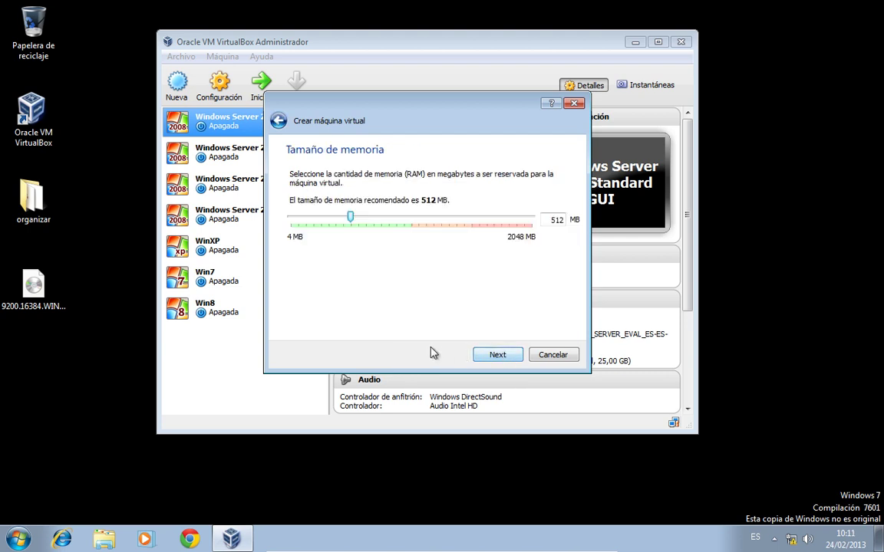
pyautogui.doubleClick(556, 220)
pyautogui.write('1024')
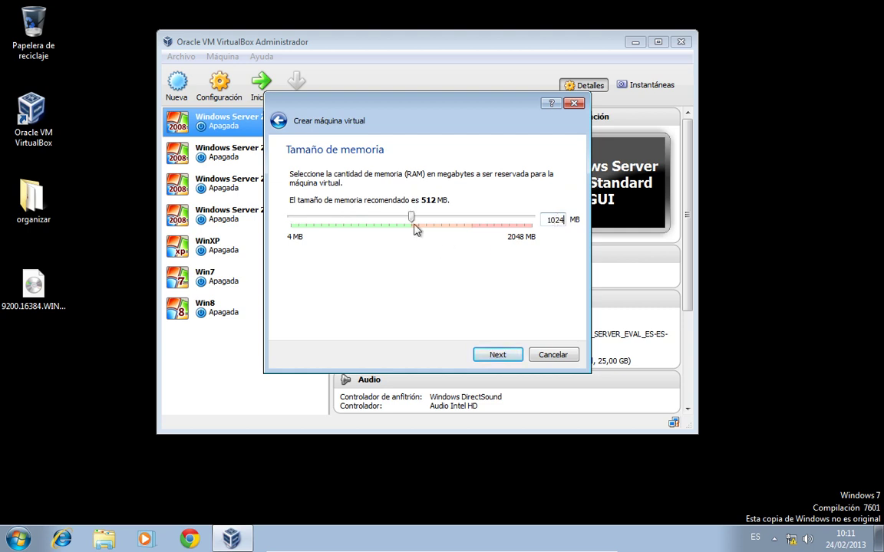
pyautogui.click(499, 355)
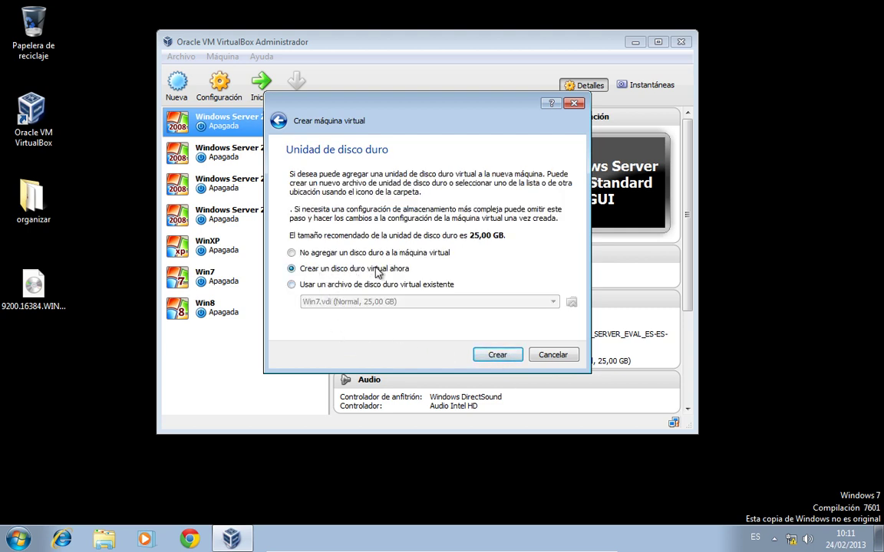
# Create a new dynamically allocated VDI virtual hard disk named Win Vista with a size of 25,00 GB for the machine
pyautogui.click(499, 357)
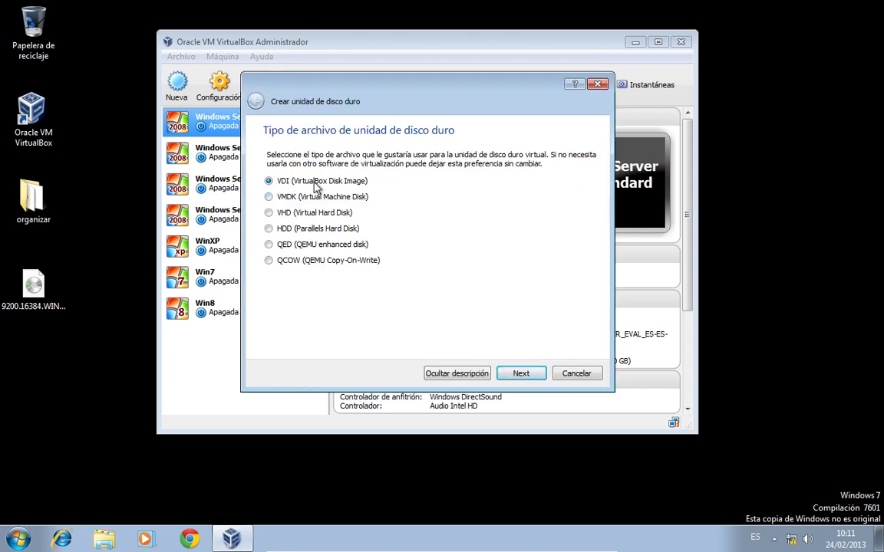
pyautogui.click(527, 374)
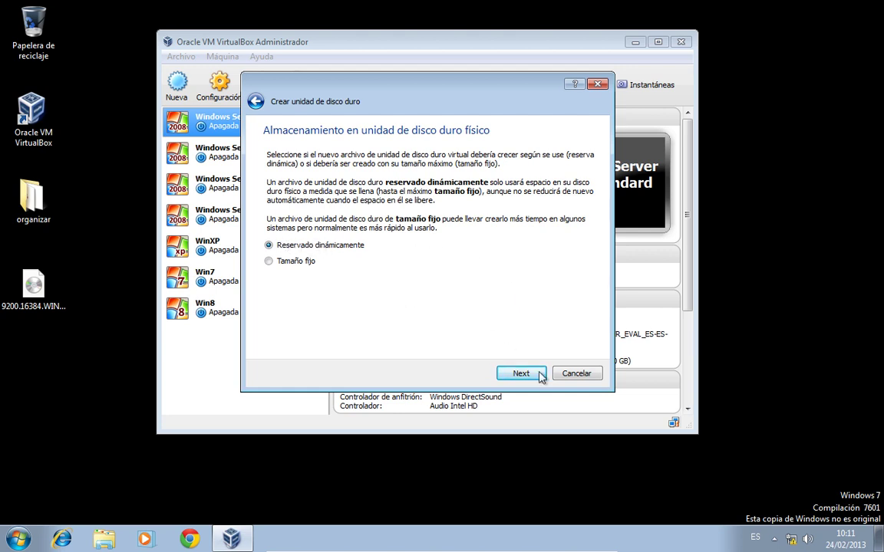
pyautogui.click(522, 373)
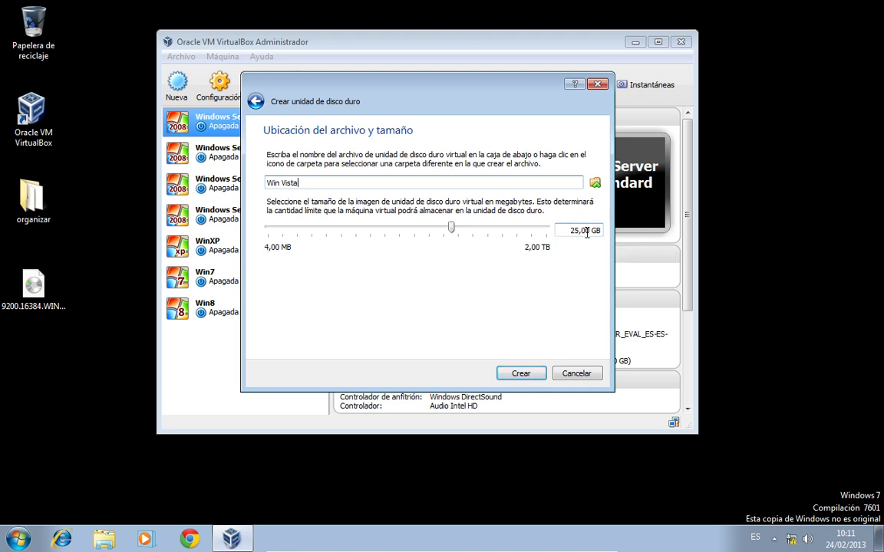
pyautogui.click(521, 373)
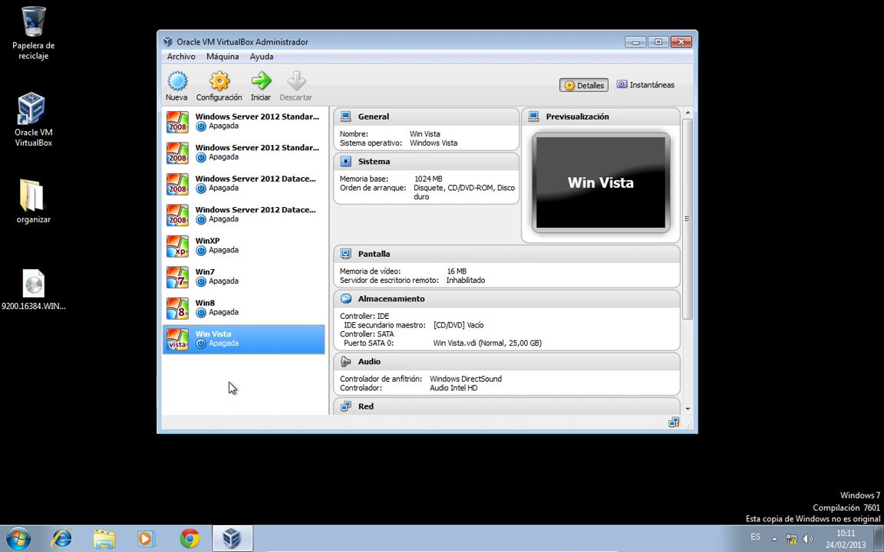
# Open Windows Explorer and go to the VirtualBox VMs folder inside the personal user folder on drive C:
pyautogui.click(90, 422)
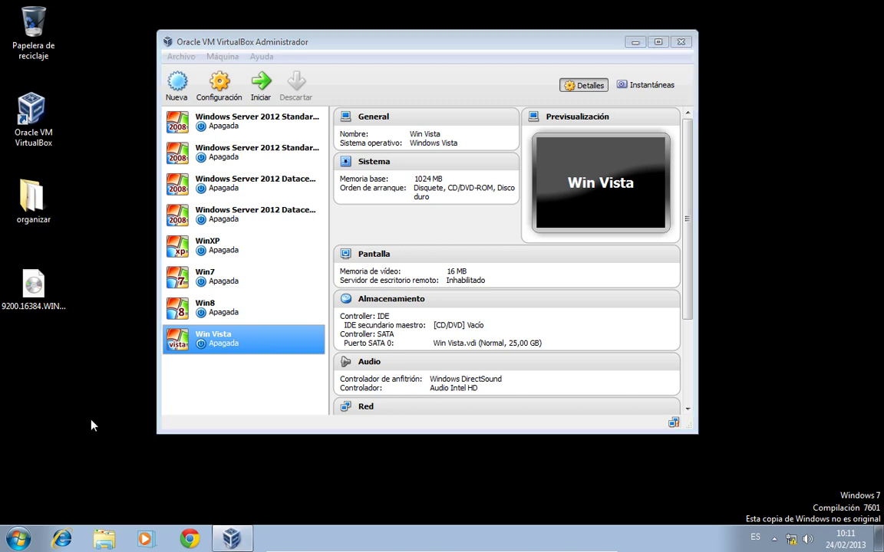
pyautogui.press('super+e')
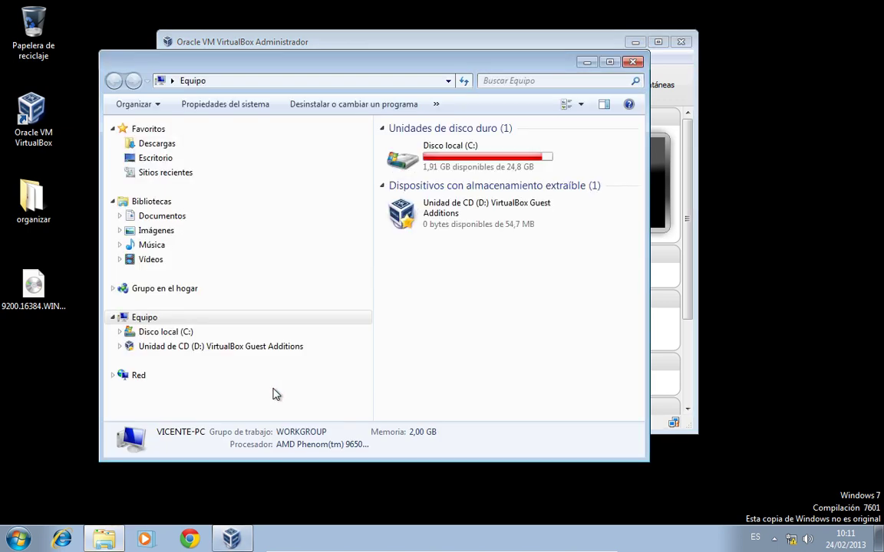
pyautogui.moveTo(395, 59); pyautogui.dragTo(414, 56)
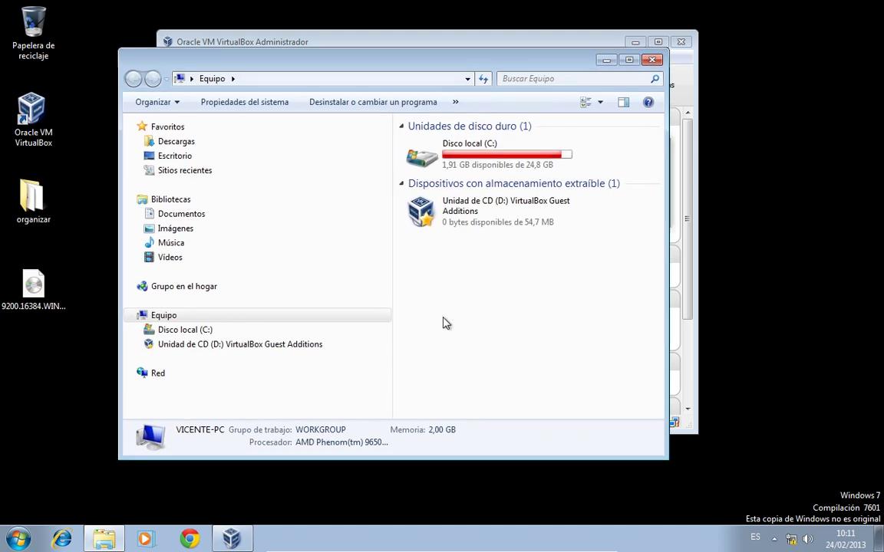
pyautogui.click(188, 330)
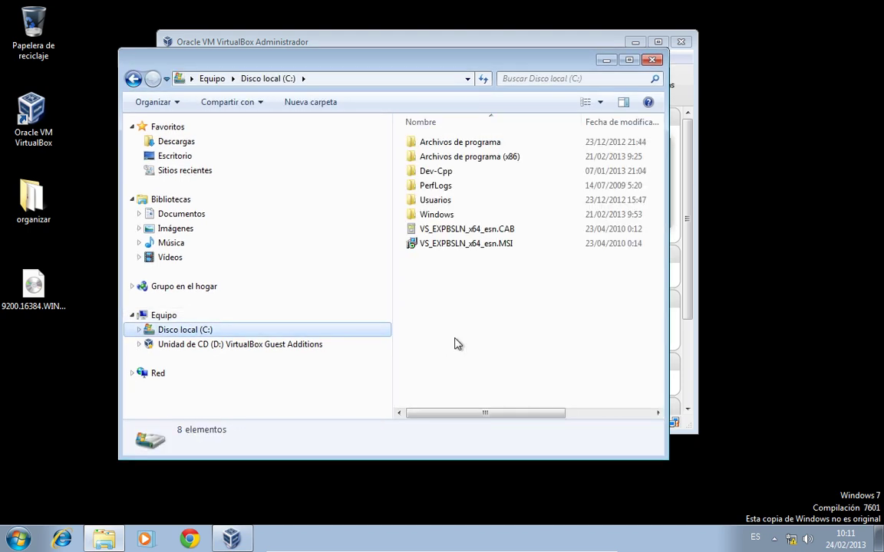
pyautogui.doubleClick(445, 201)
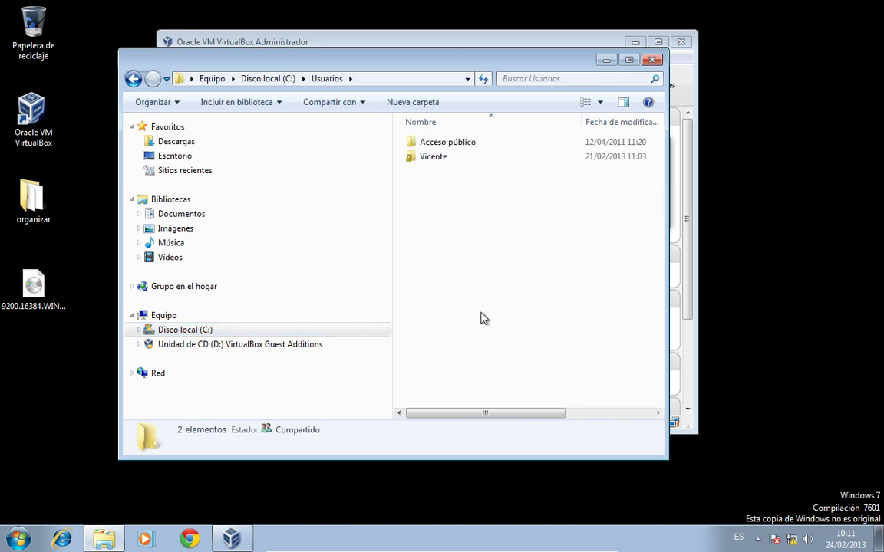
pyautogui.click(435, 159)
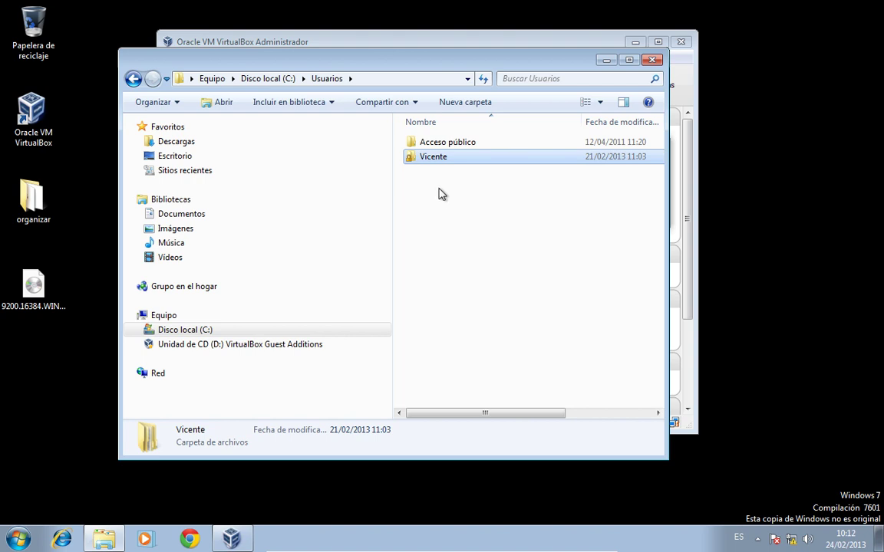
pyautogui.doubleClick(437, 159)
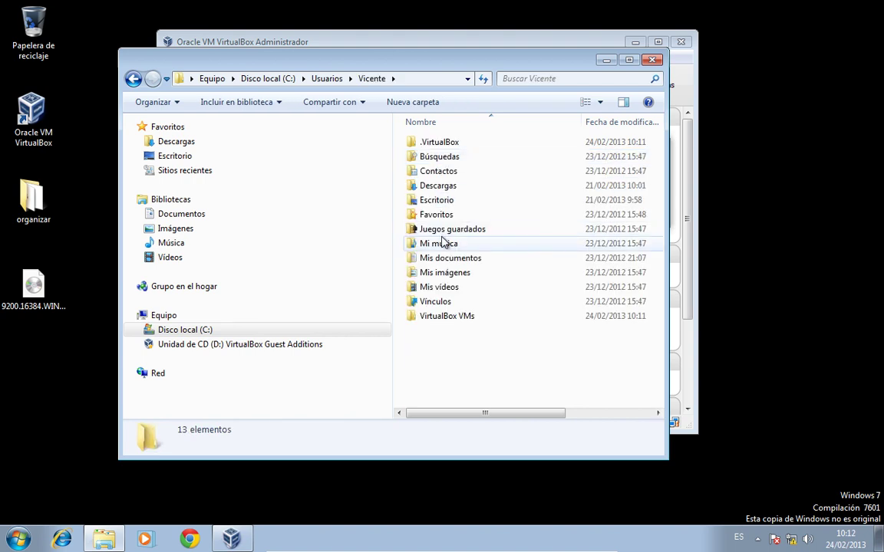
pyautogui.click(447, 315)
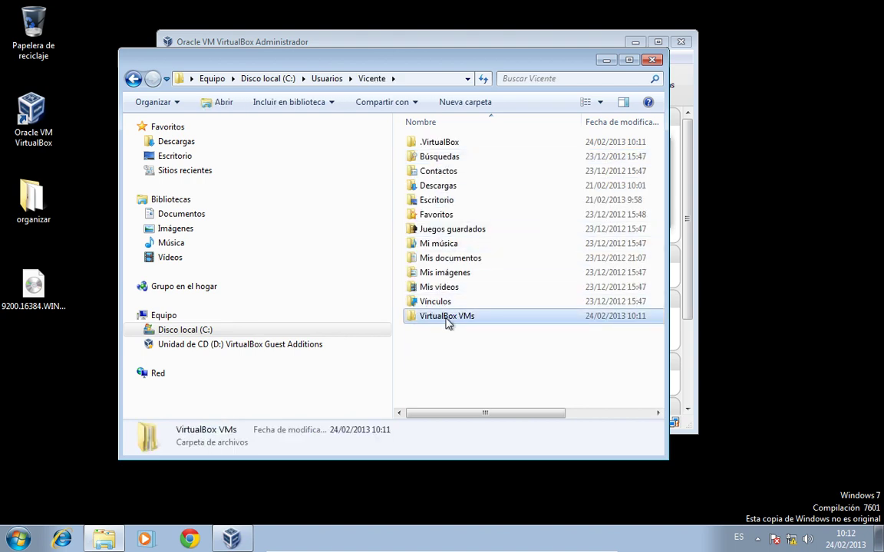
pyautogui.doubleClick(448, 321)
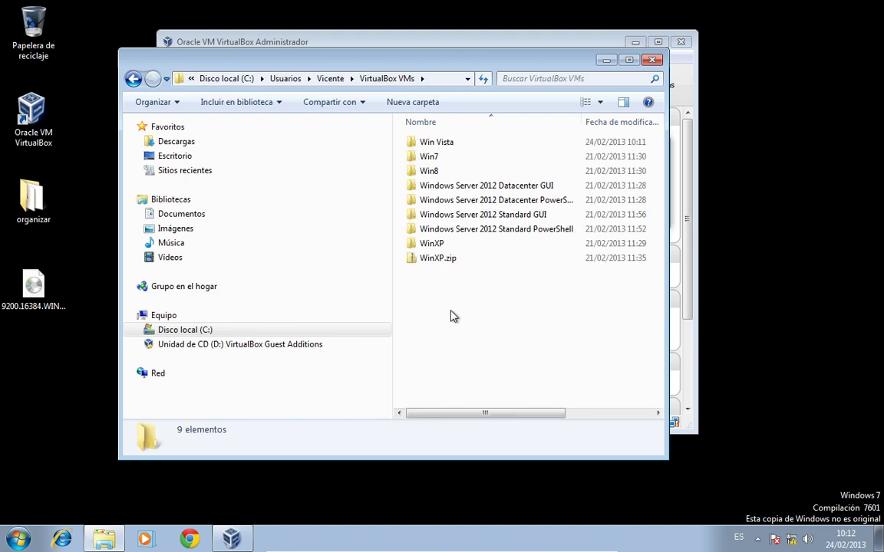
# Send the existing WinXP.zip file in the VirtualBox VMs folder to the Recycle Bin
pyautogui.click(449, 259)
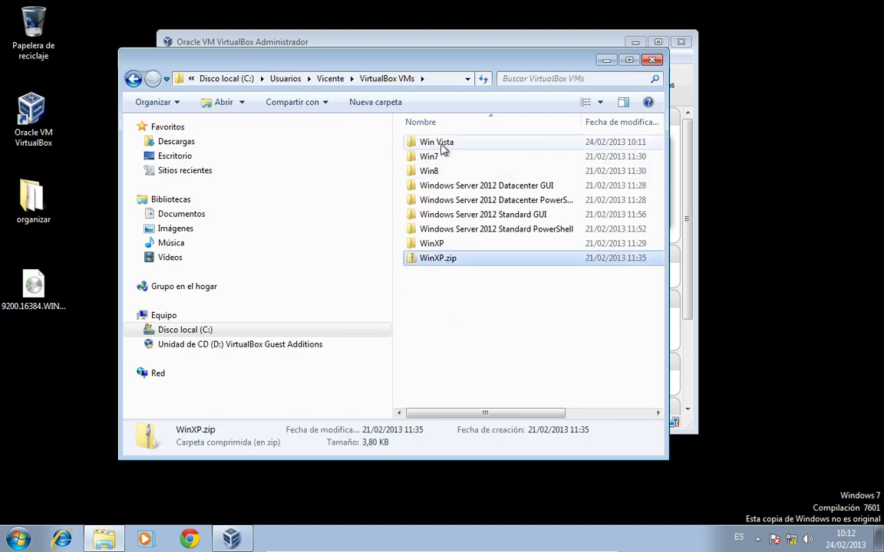
pyautogui.click(446, 283)
pyautogui.click(445, 261)
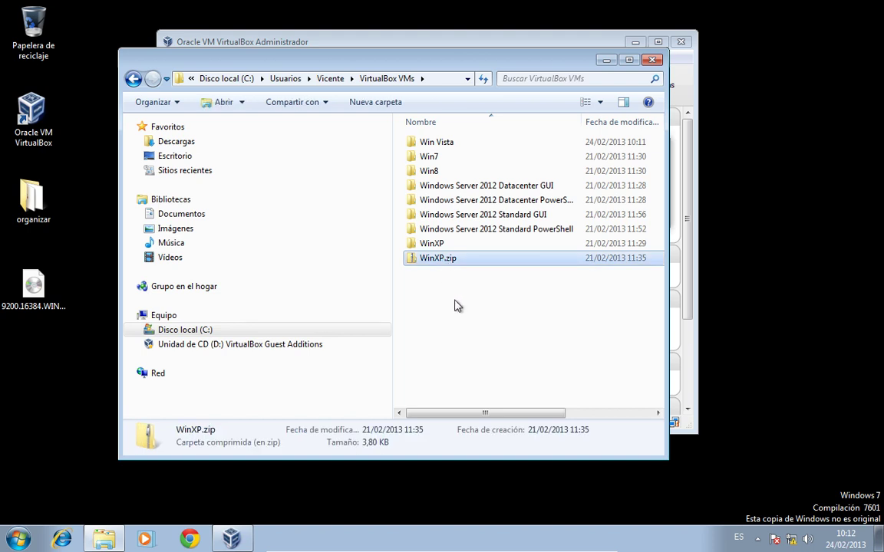
pyautogui.moveTo(442, 258); pyautogui.dragTo(38, 22)
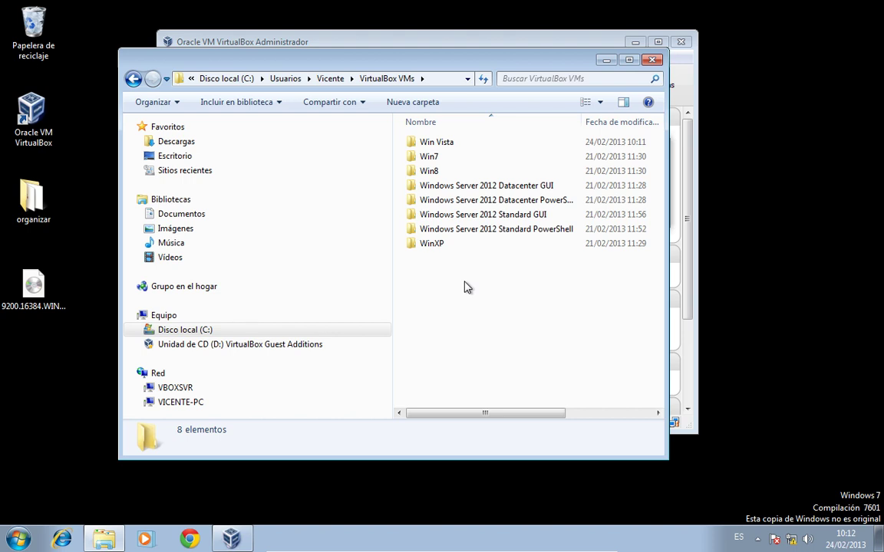
# Compress the Win Vista and Win7 folders into separate zip files, keeping the proposed names
pyautogui.rightClick(439, 148)
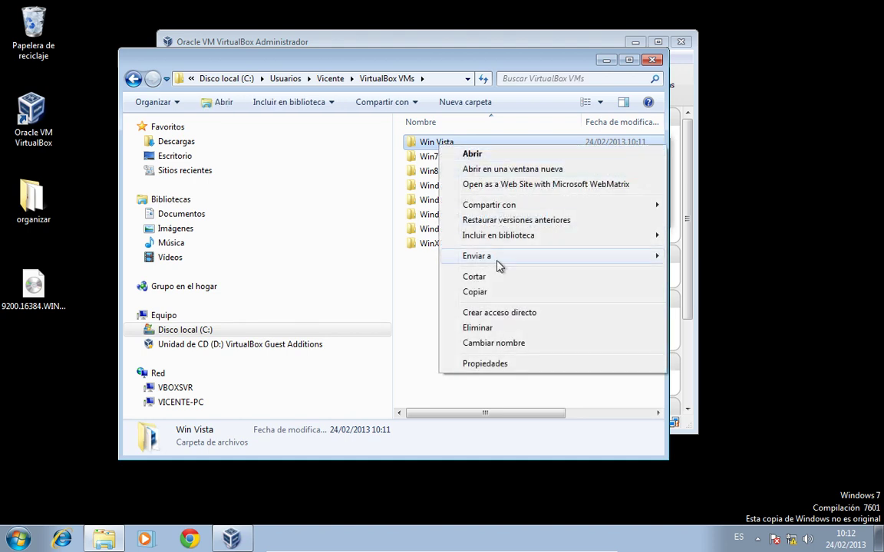
pyautogui.moveTo(503, 261)
pyautogui.click(781, 256)
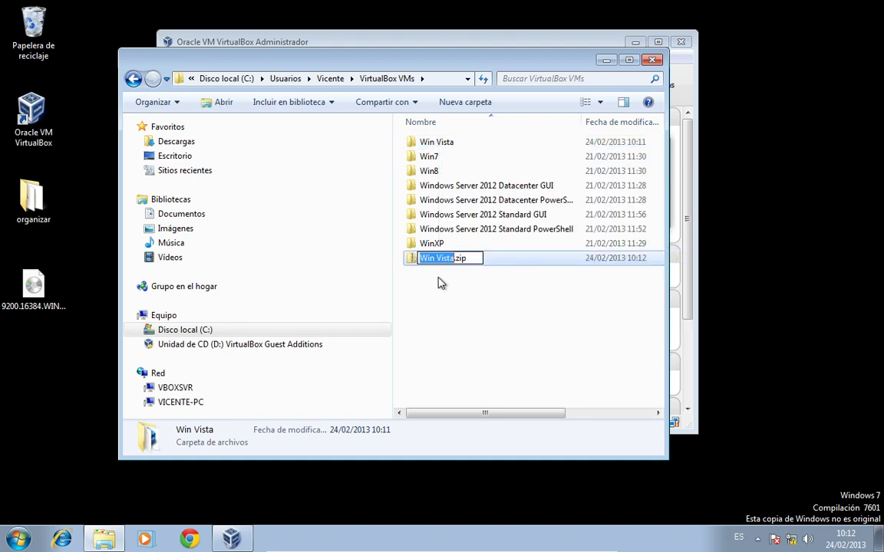
pyautogui.click(440, 283)
pyautogui.rightClick(442, 158)
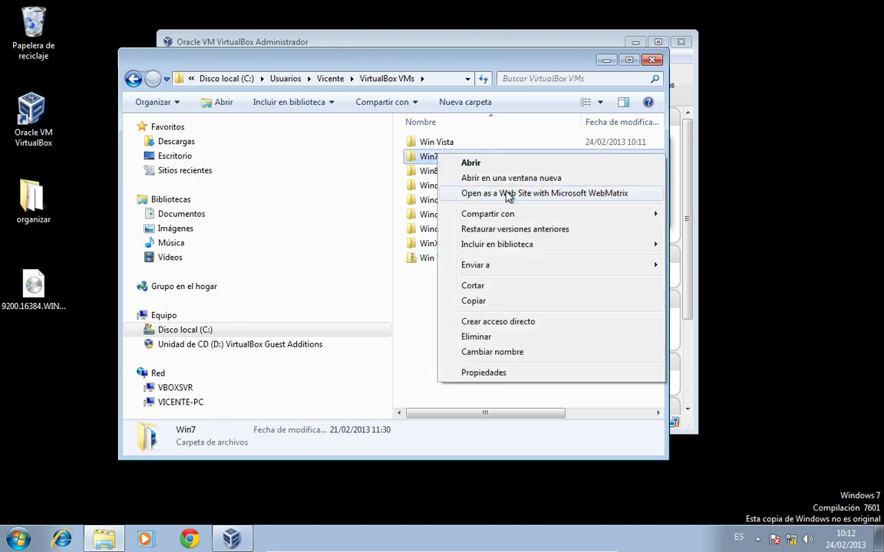
pyautogui.moveTo(529, 265)
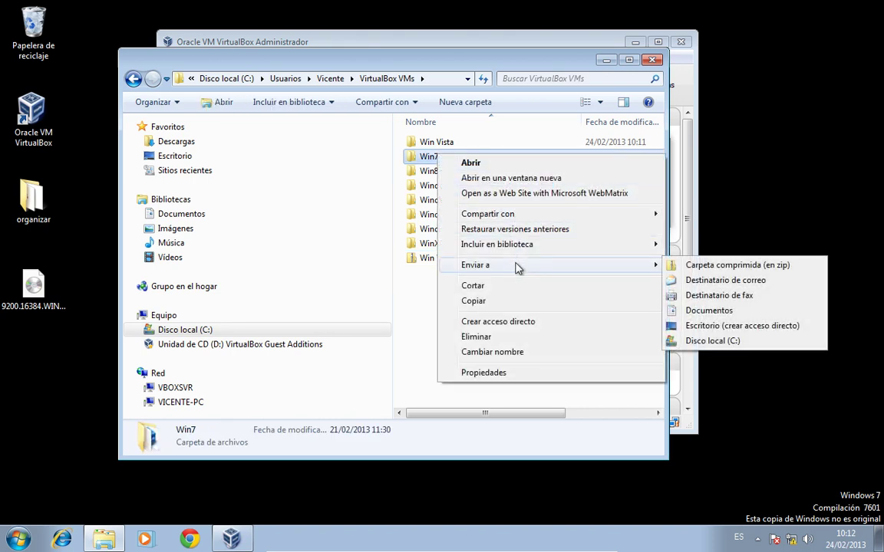
pyautogui.click(766, 266)
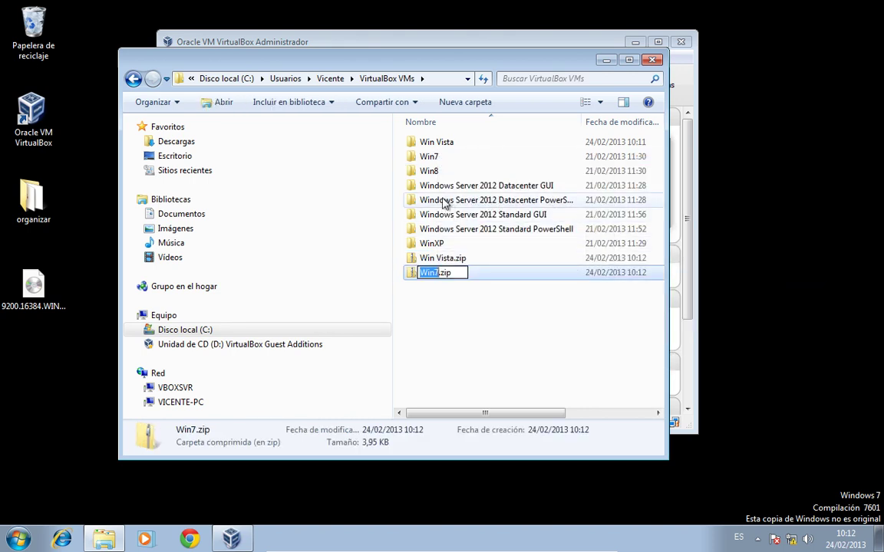
pyautogui.press('Return')
# Compress the Win8 and Windows Server 2012 Datacenter GUI folders into separate zip files with their default names
pyautogui.rightClick(431, 173)
pyautogui.moveTo(515, 282)
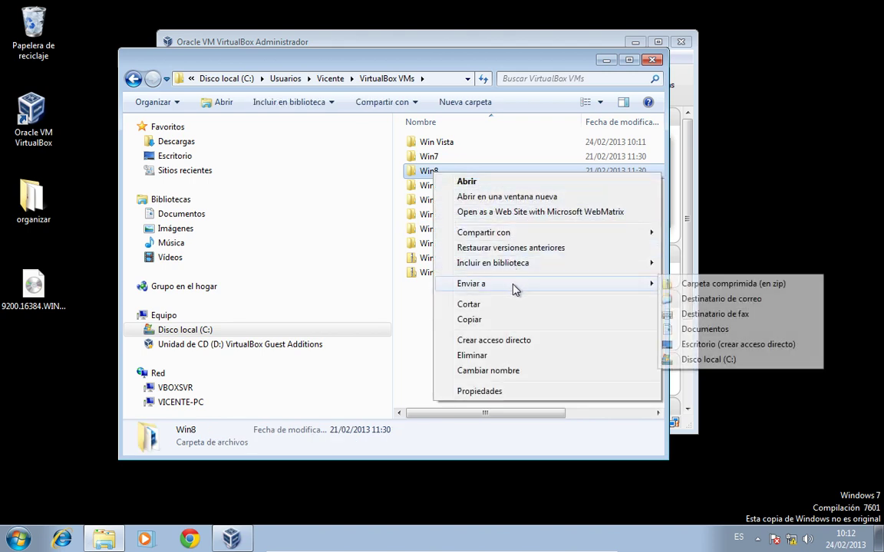
pyautogui.click(676, 282)
pyautogui.rightClick(457, 190)
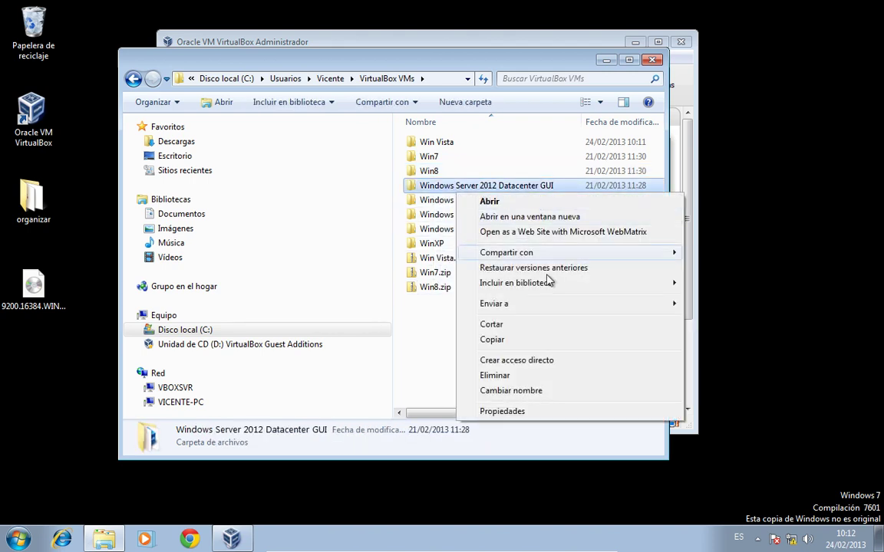
pyautogui.moveTo(577, 310)
pyautogui.click(695, 305)
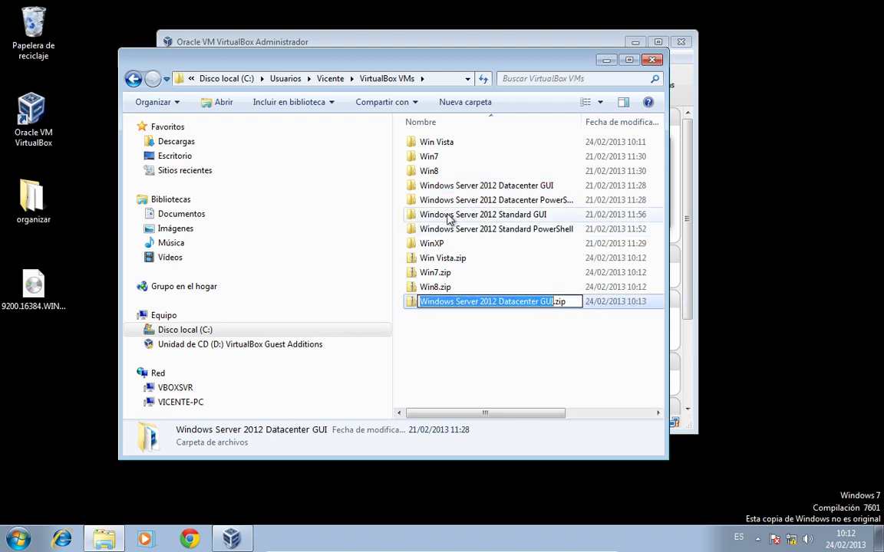
pyautogui.press('Return')
# Compress the Windows Server 2012 Datacenter PowerShell and Windows Server 2012 Standard GUI folders into separate zip files, keeping the default names
pyautogui.rightClick(458, 199)
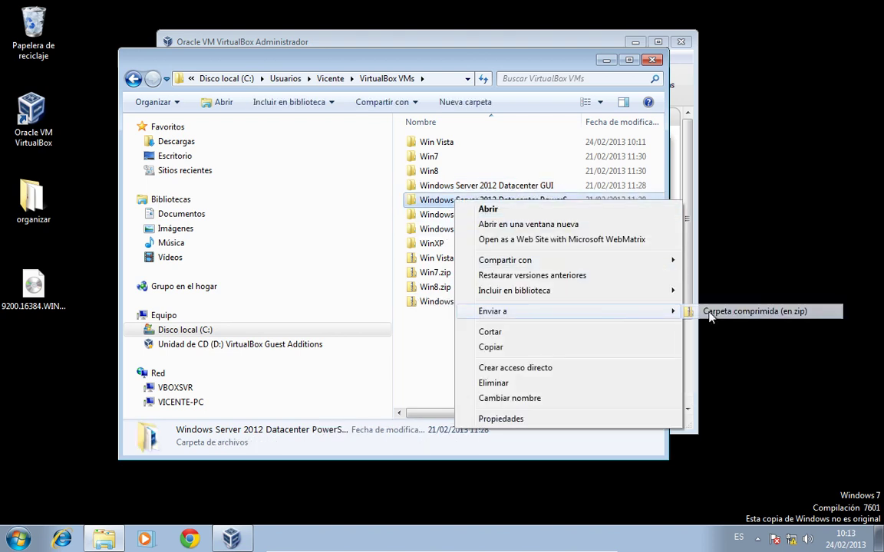
pyautogui.click(718, 311)
pyautogui.press('Return')
pyautogui.rightClick(449, 219)
pyautogui.moveTo(536, 327)
pyautogui.click(710, 331)
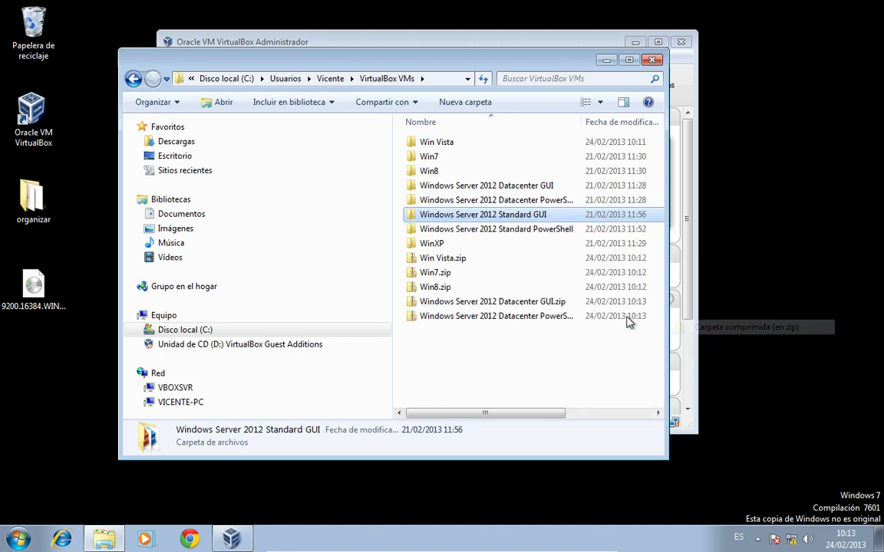
pyautogui.press('Return')
# Compress the Windows Server 2012 Standard PowerShell and WinXP folders into separate zip files, keeping the default names
pyautogui.rightClick(468, 229)
pyautogui.moveTo(578, 342)
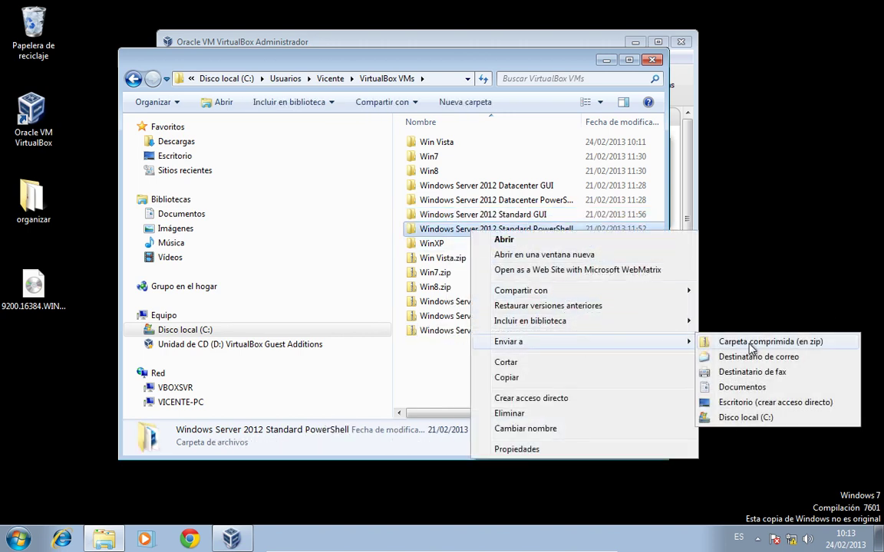
pyautogui.click(713, 342)
pyautogui.press('Return')
pyautogui.rightClick(436, 242)
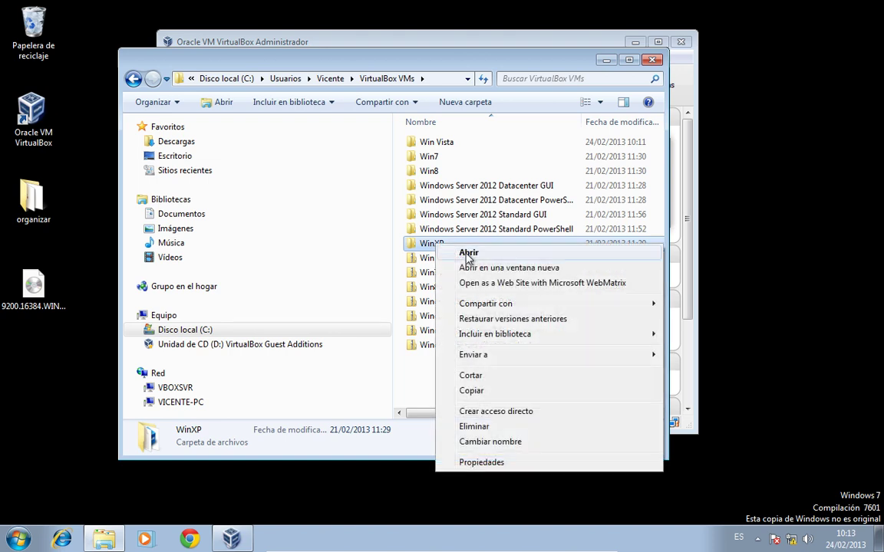
pyautogui.moveTo(518, 359)
pyautogui.click(675, 355)
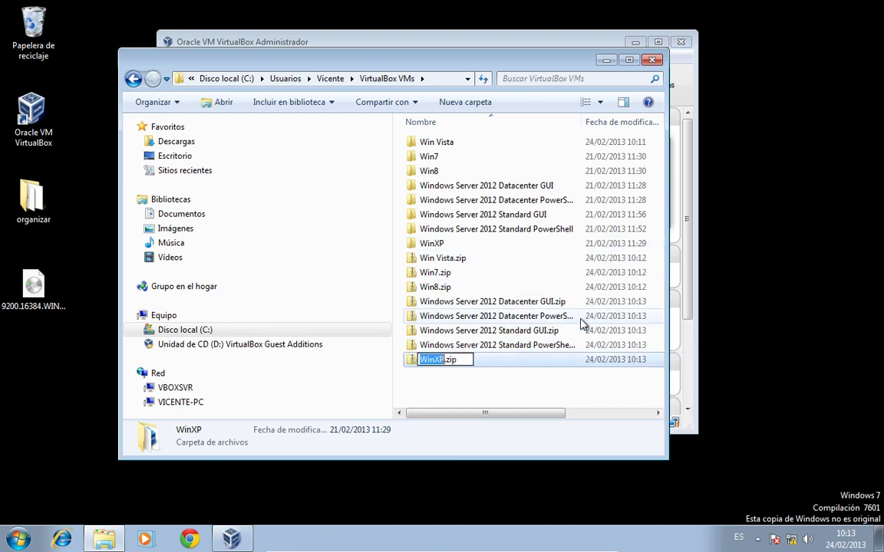
pyautogui.press('Return')
pyautogui.click(529, 392)
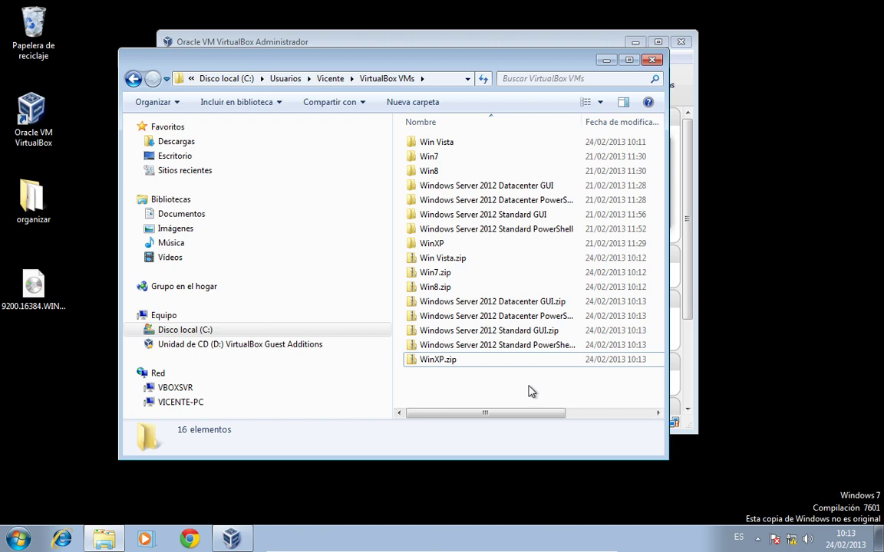
pyautogui.click(438, 243)
pyautogui.click(438, 142)
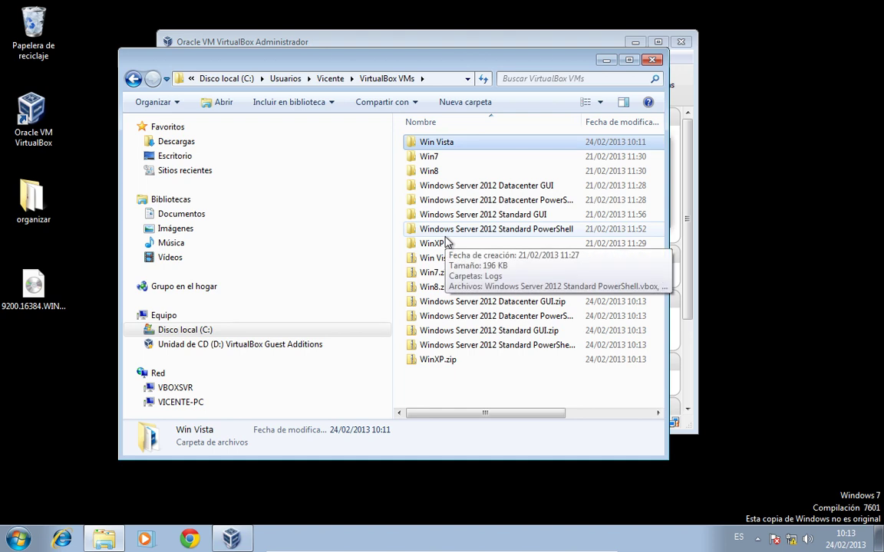
pyautogui.moveTo(475, 379); pyautogui.dragTo(427, 260)
# Create a folder named backup inside the VirtualBox VMs folder and open it
pyautogui.rightClick(438, 386)
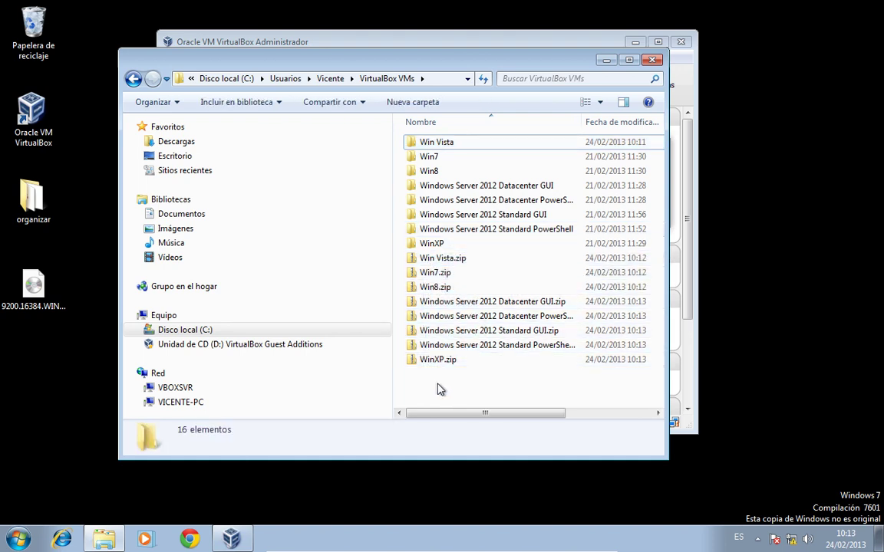
pyautogui.moveTo(525, 355)
pyautogui.click(649, 353)
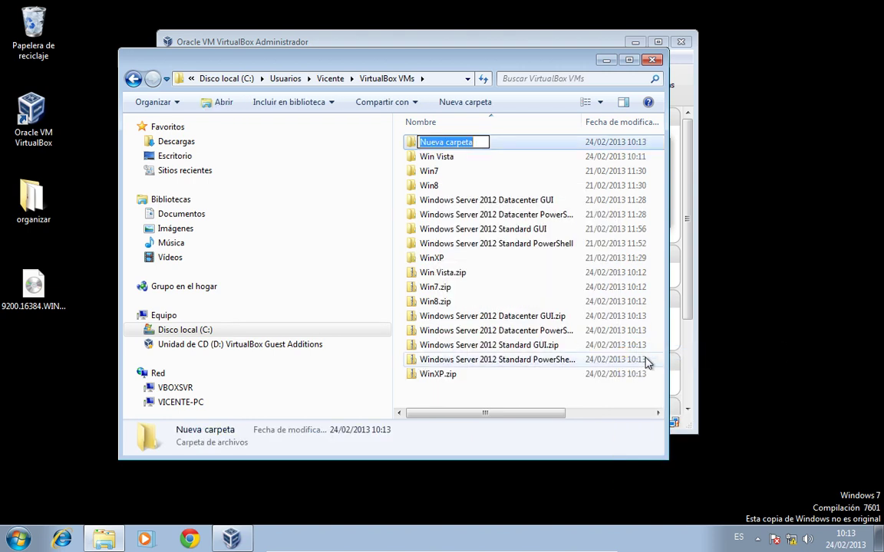
pyautogui.write('backup')
pyautogui.press('Return')
pyautogui.press('Return')
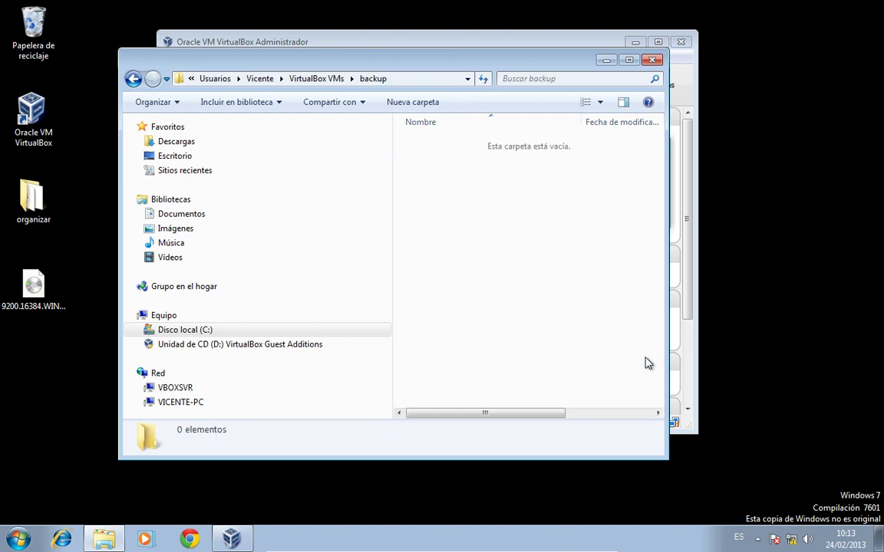
# Return to the VirtualBox VMs folder and move all the virtual machine zip files, Win Vista.zip through WinXP.zip, into the backup folder
pyautogui.click(315, 79)
pyautogui.moveTo(457, 388); pyautogui.dragTo(422, 270)
pyautogui.moveTo(437, 276); pyautogui.dragTo(434, 144)
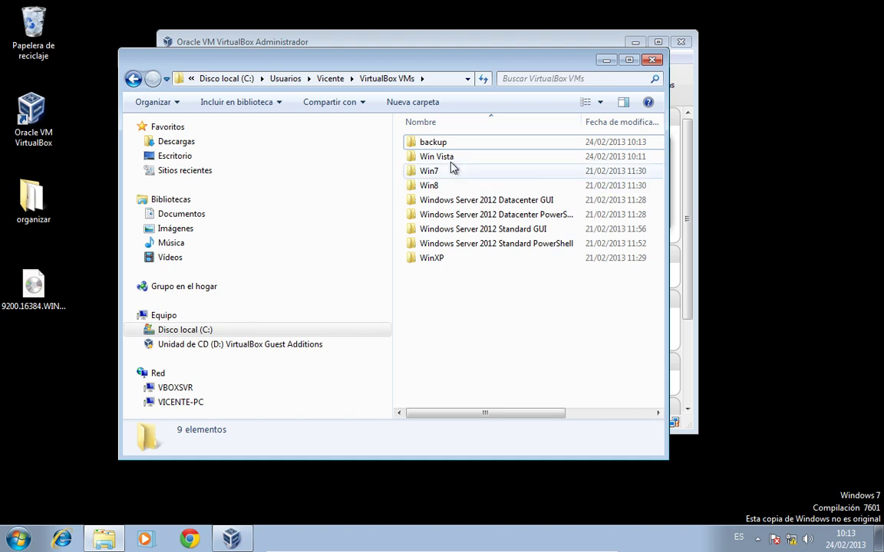
# Check the size and number of files of the backup folder in its properties, then close them without changes
pyautogui.rightClick(439, 145)
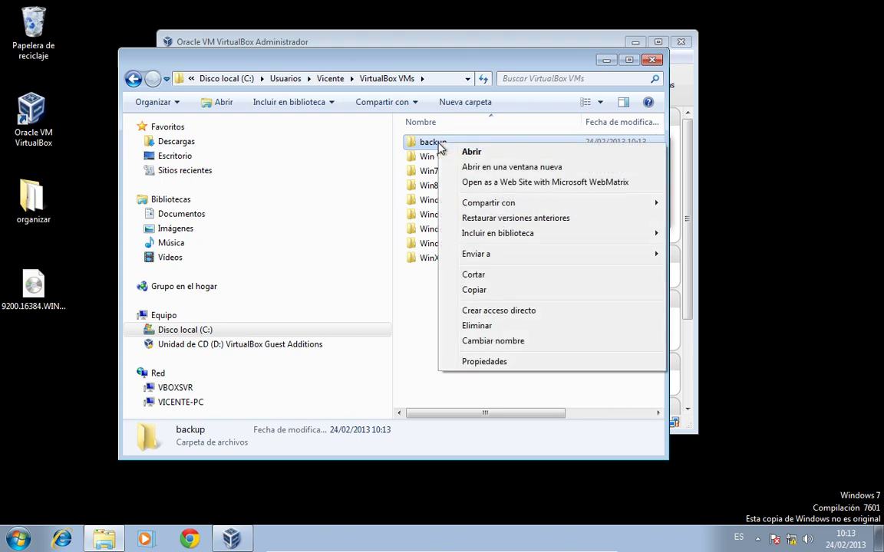
pyautogui.click(484, 361)
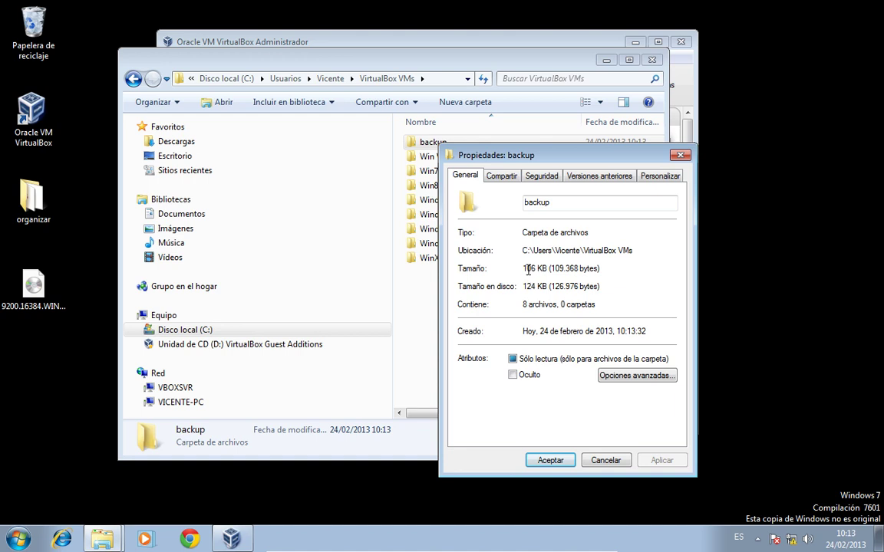
pyautogui.click(605, 460)
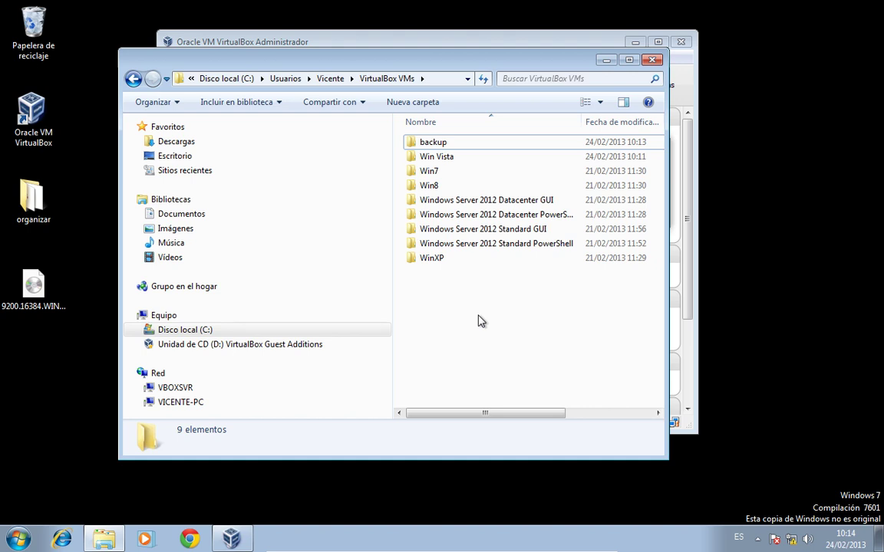
# Leave the Windows 7 virtual machine's full-screen mode to return to the Ubuntu host desktop
pyautogui.hotkey('ctrl', 'f')
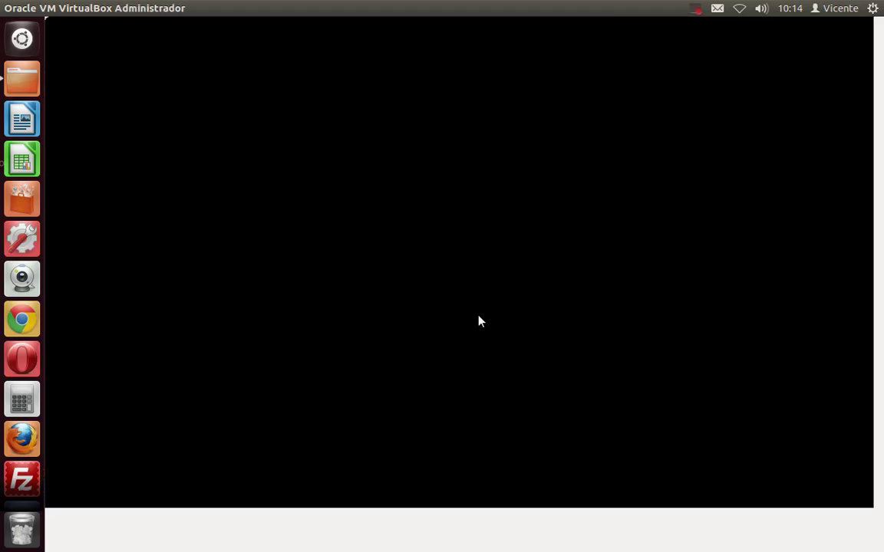